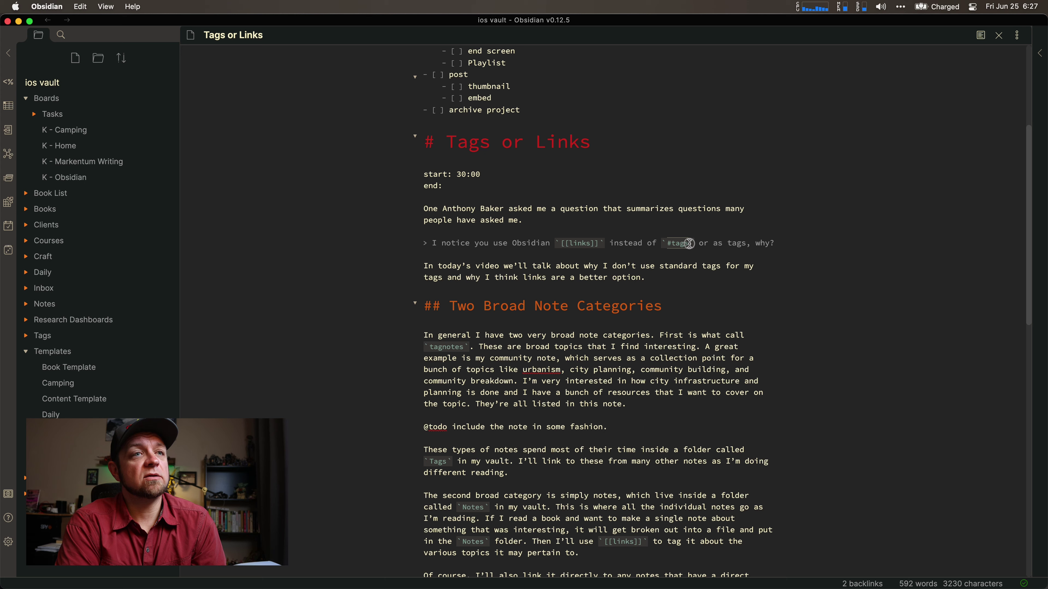
# In the Tags folder, add the #app tag to the 2Do note below its frontmatter
pyautogui.scroll(-2, 552, 367)
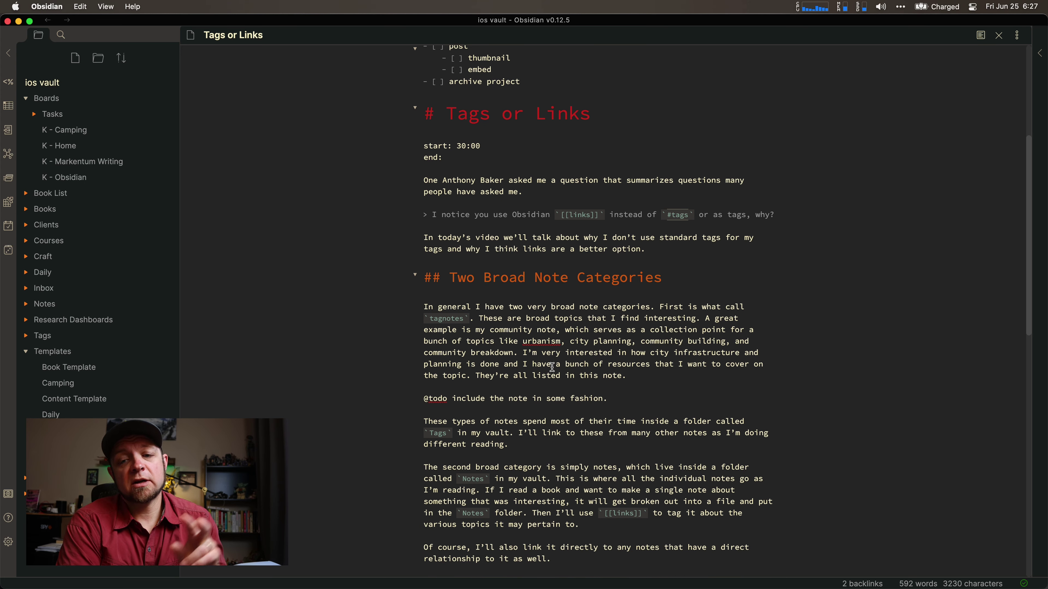
pyautogui.moveTo(33, 305)
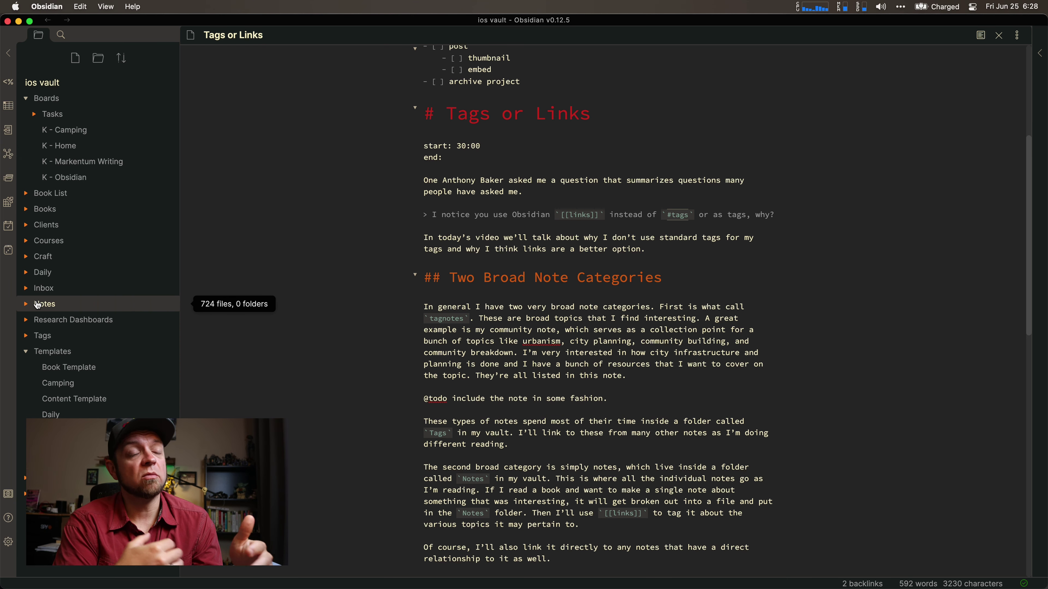
pyautogui.click(36, 336)
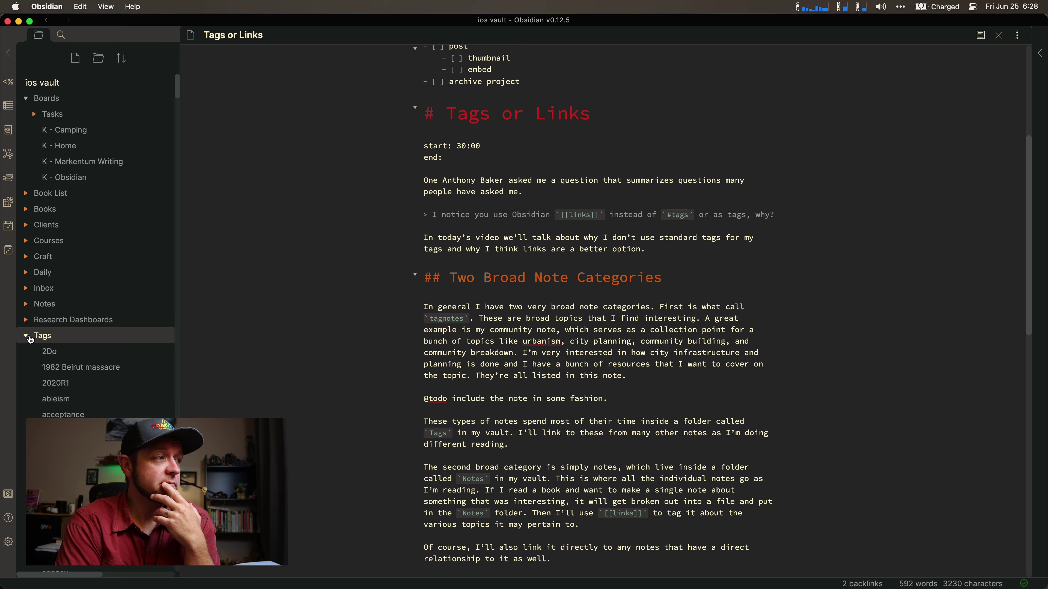
pyautogui.click(46, 351)
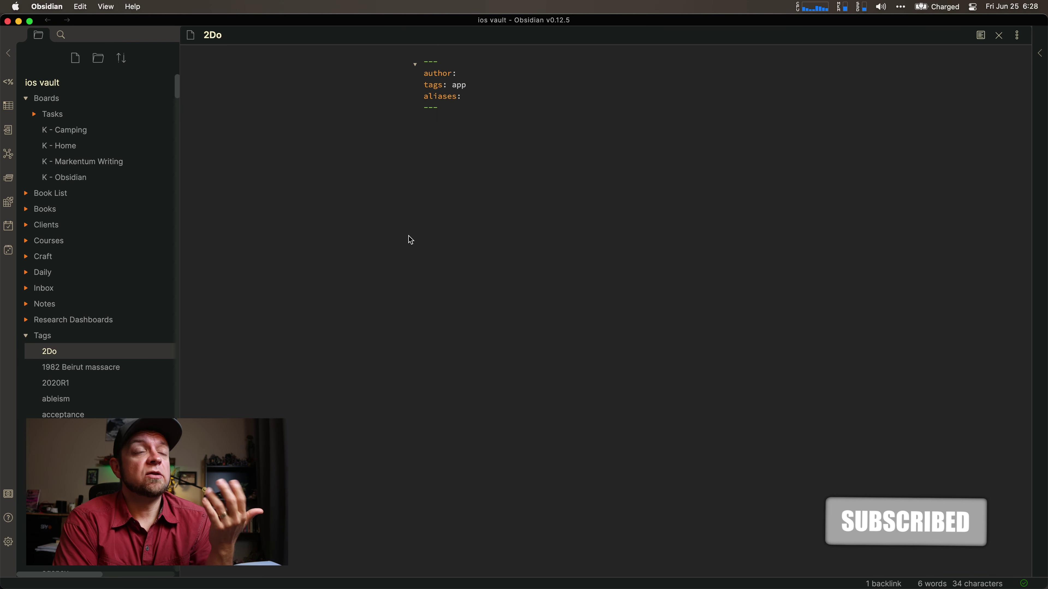
pyautogui.click(468, 106)
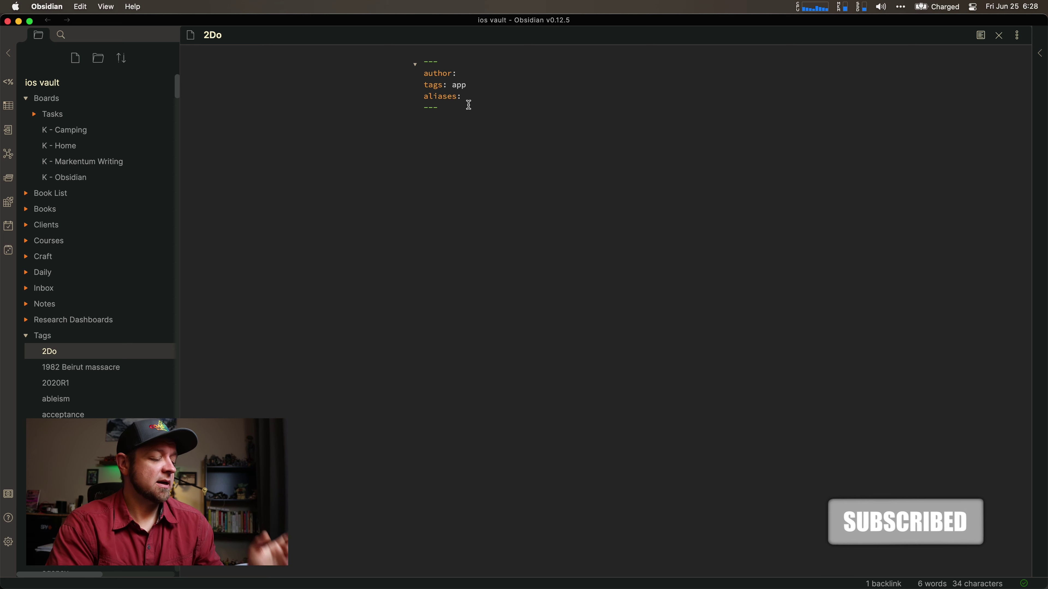
pyautogui.press('Return')
pyautogui.write('#app')
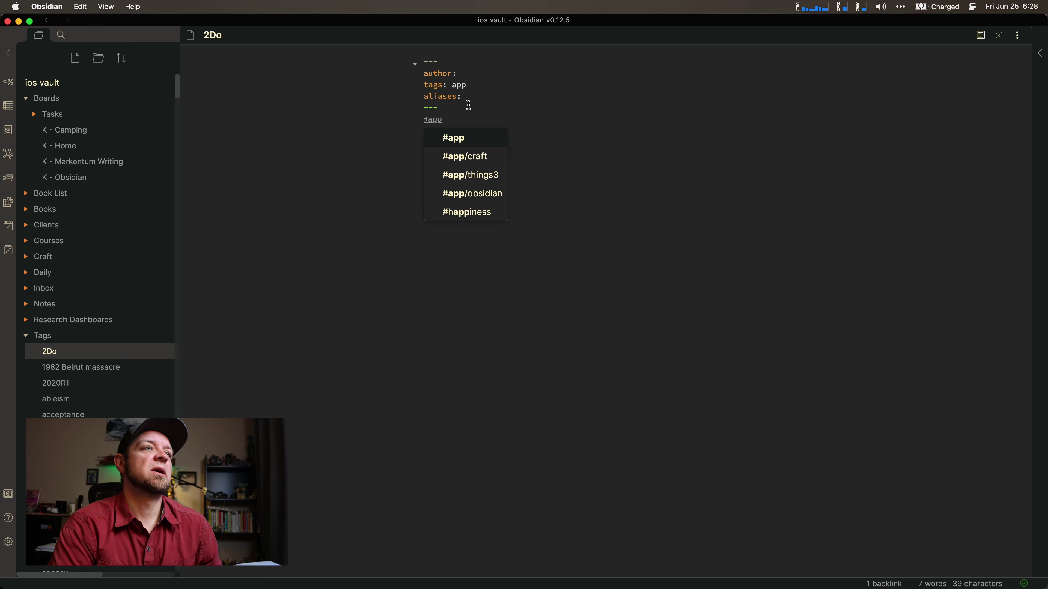
pyautogui.press('Return')
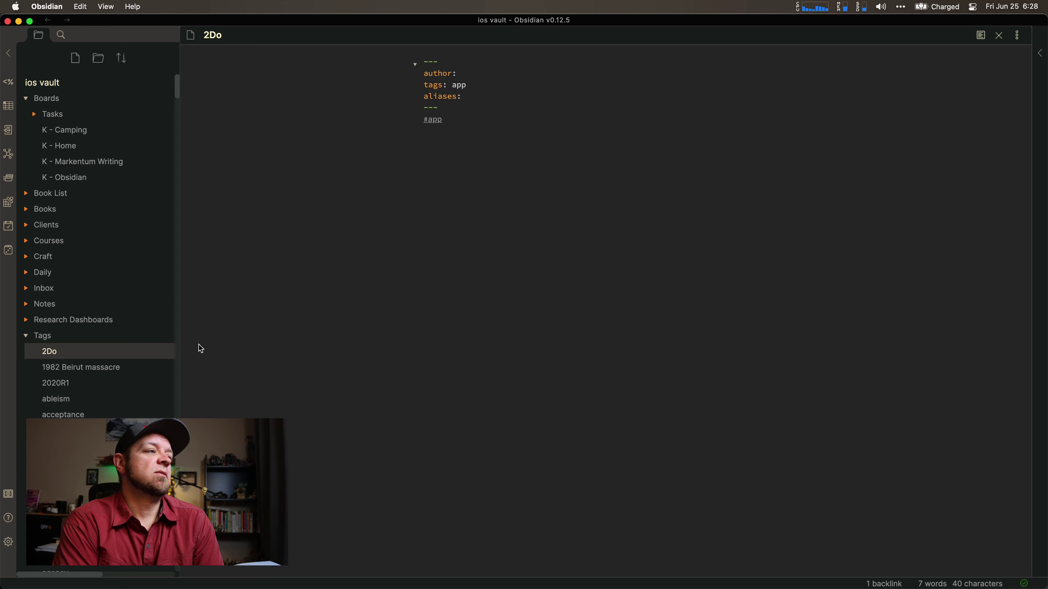
# Replace the 1982 Beirut massacre note's entire contents with '#event, #tagnote'
pyautogui.click(138, 371)
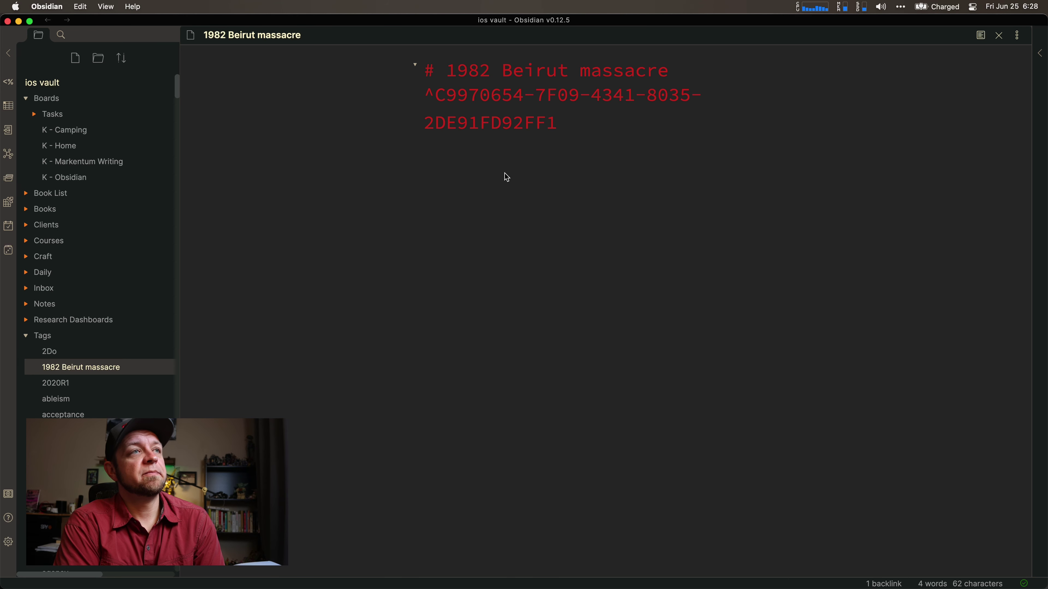
pyautogui.press('super+a')
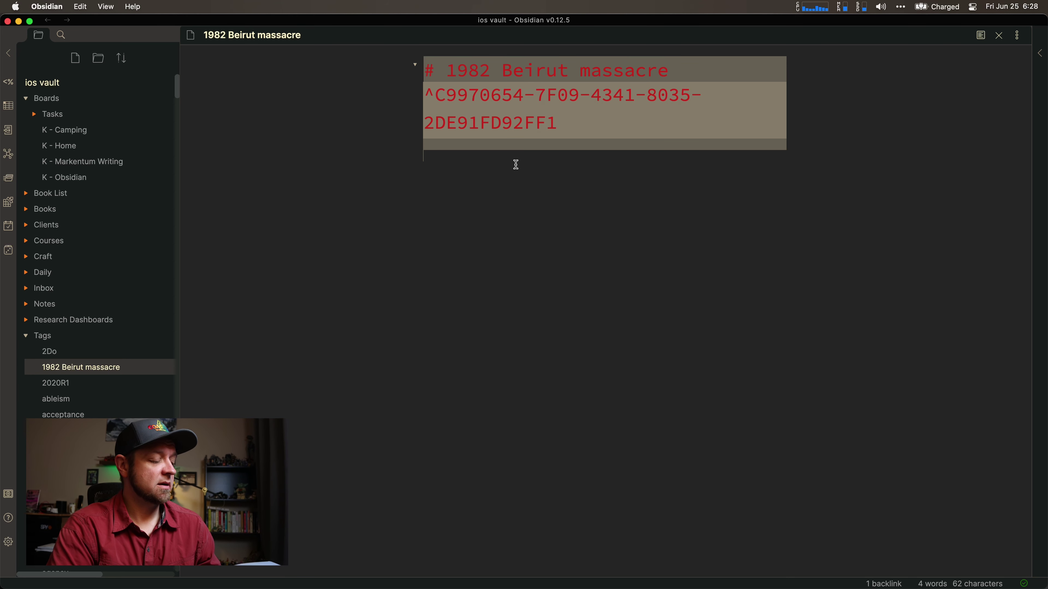
pyautogui.write('#event')
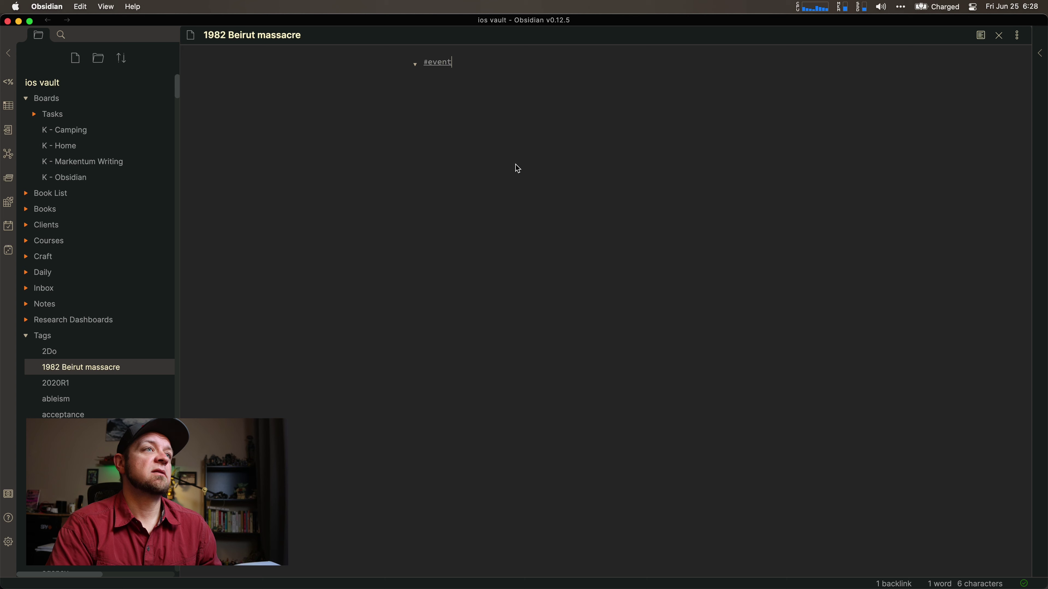
pyautogui.write(', #tagnote')
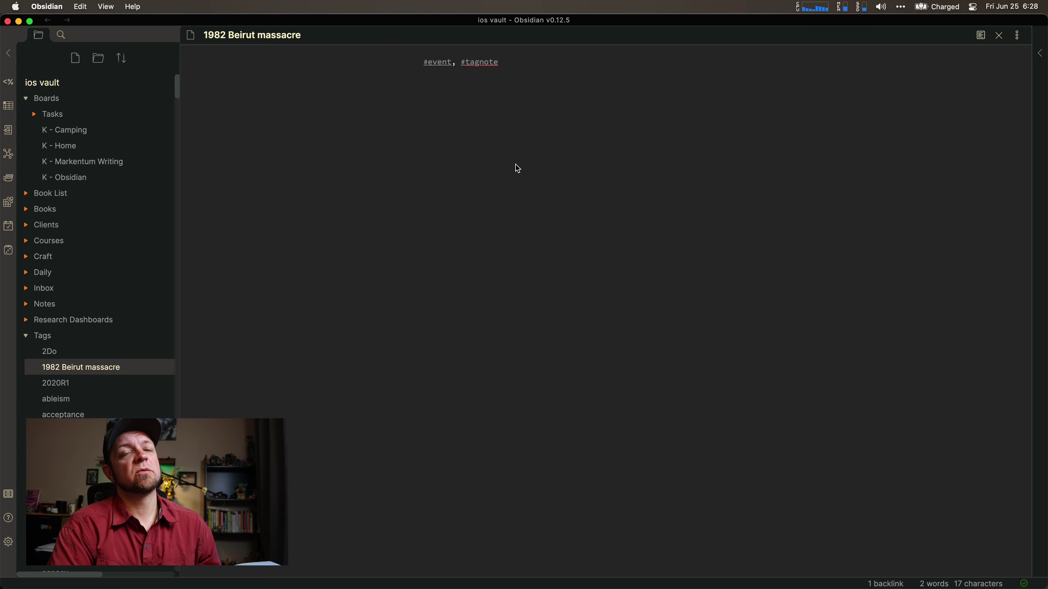
# Show the right sidebar's Backlinks for the 1982 Beirut massacre note, listing the hostile media effect mention
pyautogui.click(1039, 58)
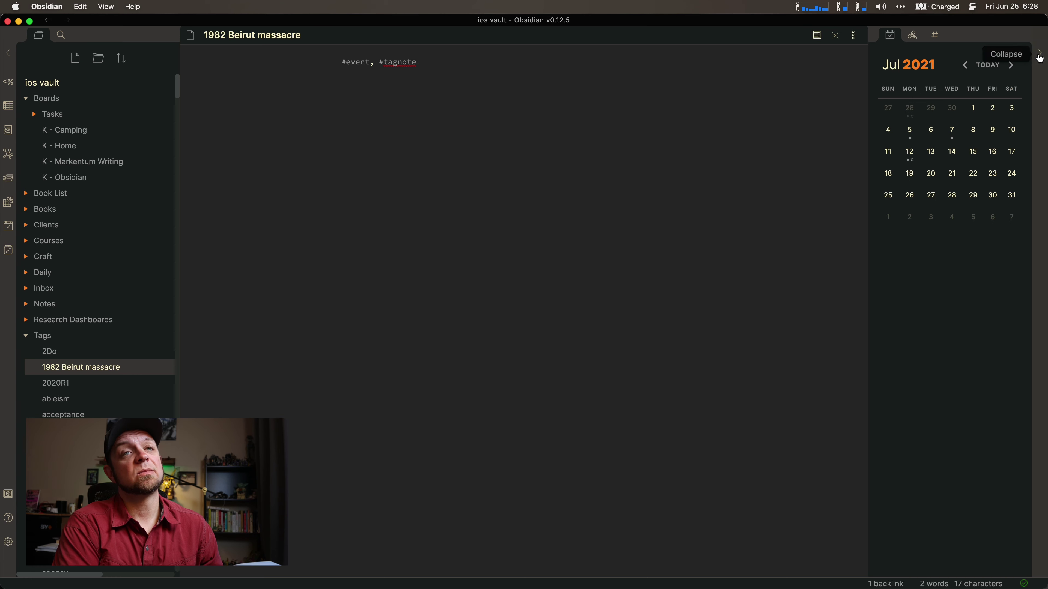
pyautogui.click(918, 39)
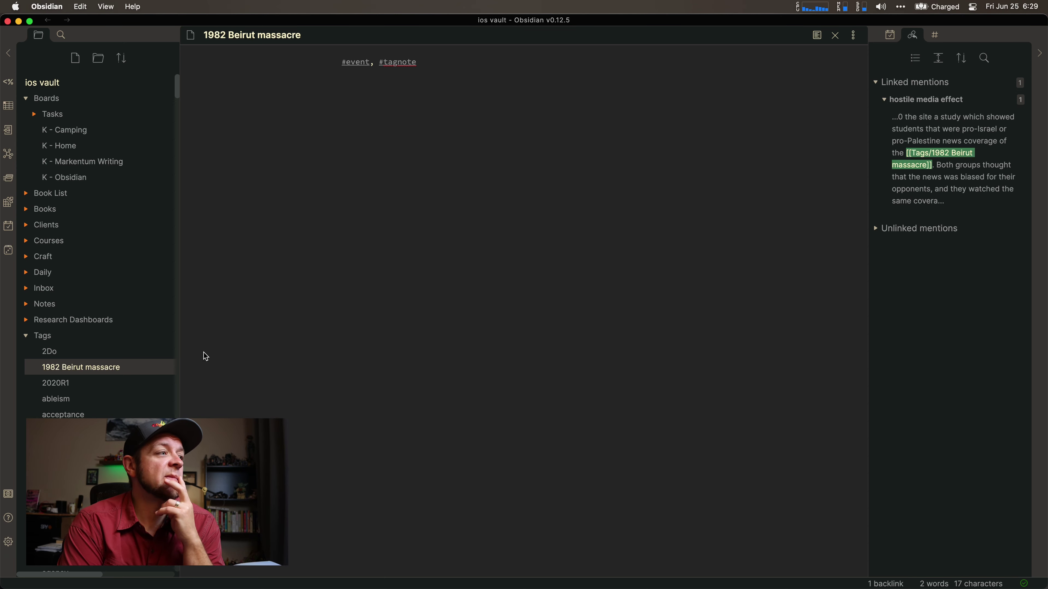
# Switch to the Research Dashboards community note using the quick switcher
pyautogui.press('super+o')
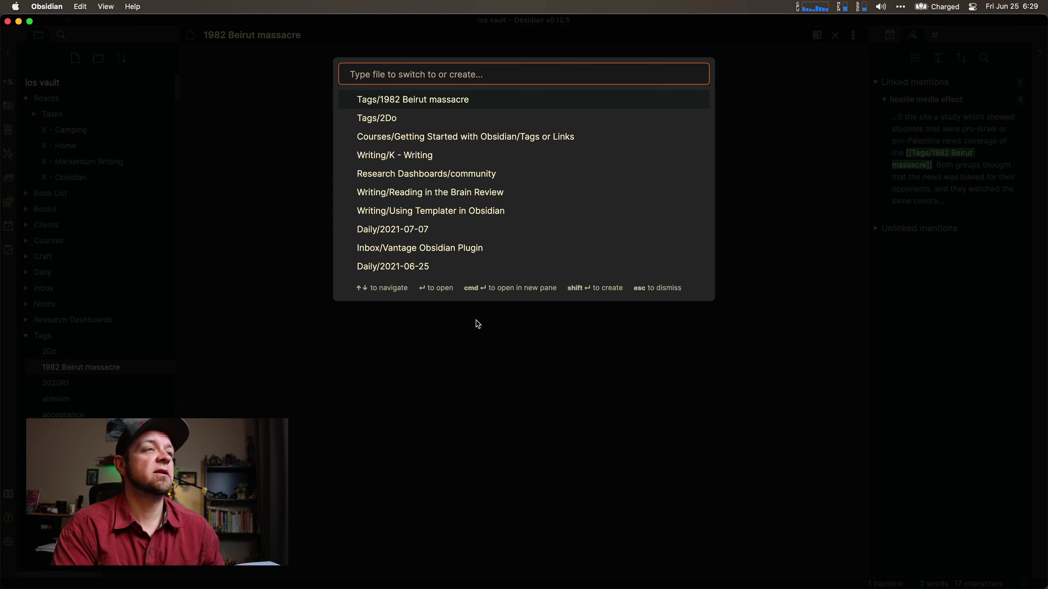
pyautogui.write('commun')
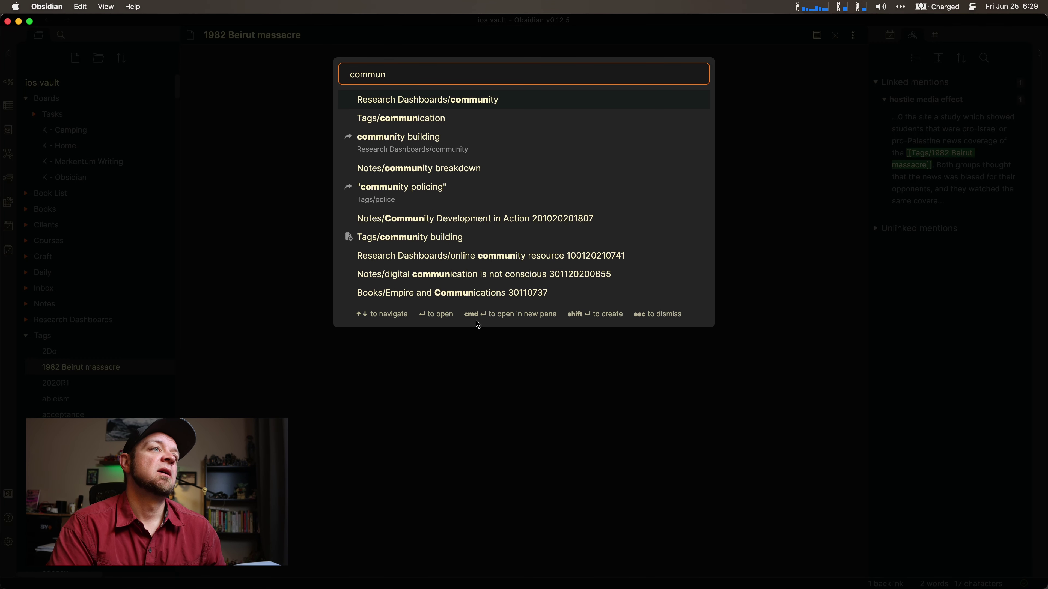
pyautogui.press('Return')
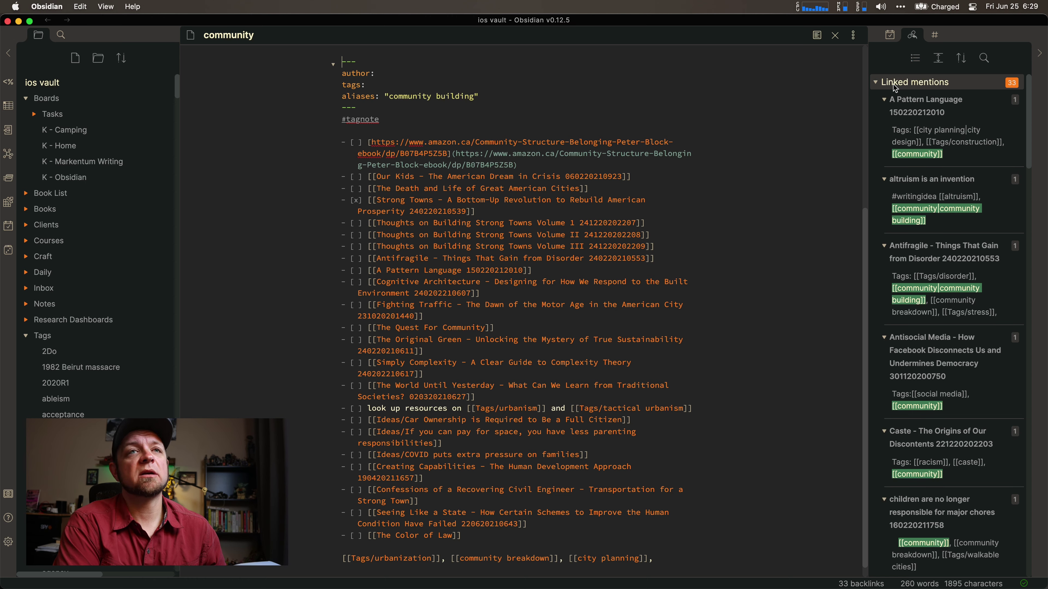
# Open the community note's local graph and collapse the backlinks sidebar to widen both panes
pyautogui.press('cmd+p')
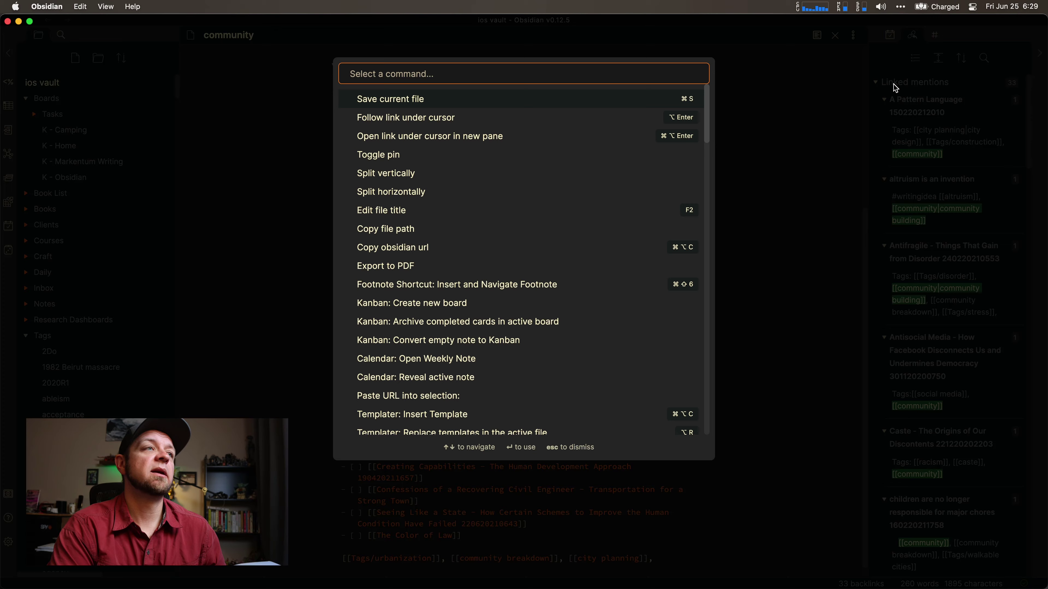
pyautogui.write('local')
pyautogui.press('Return')
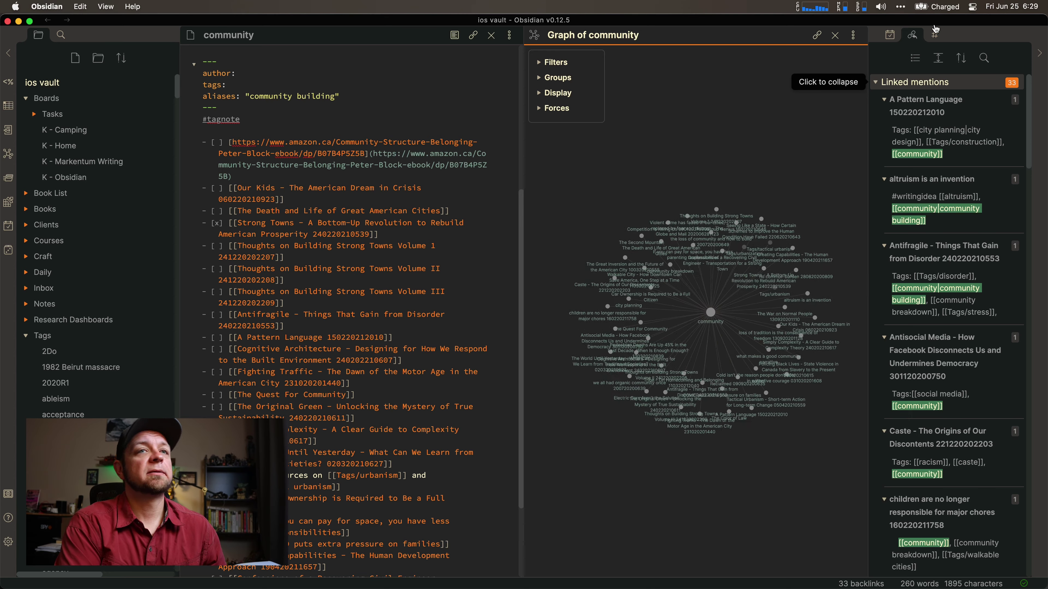
pyautogui.click(1039, 57)
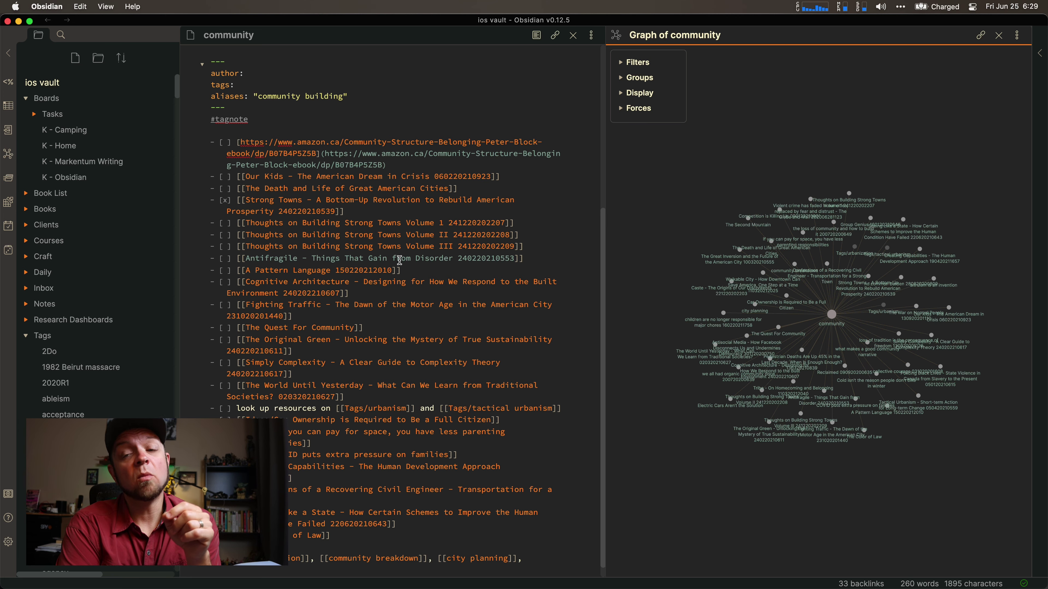
pyautogui.scroll(-1, 407, 325)
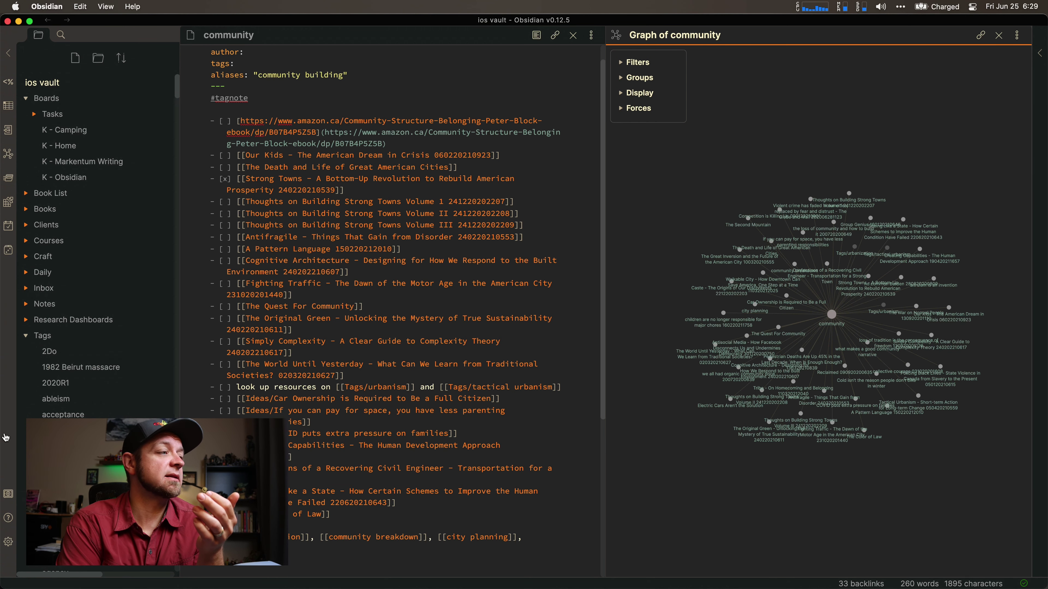
# Add the #app tag to the Acuity note
pyautogui.click(63, 414)
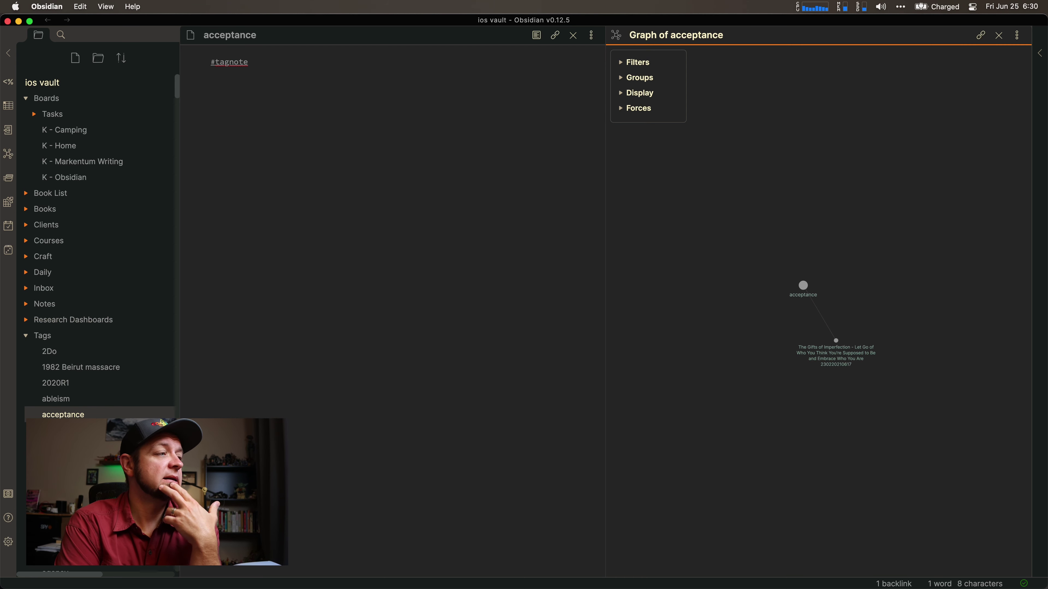
pyautogui.click(62, 431)
pyautogui.click(215, 233)
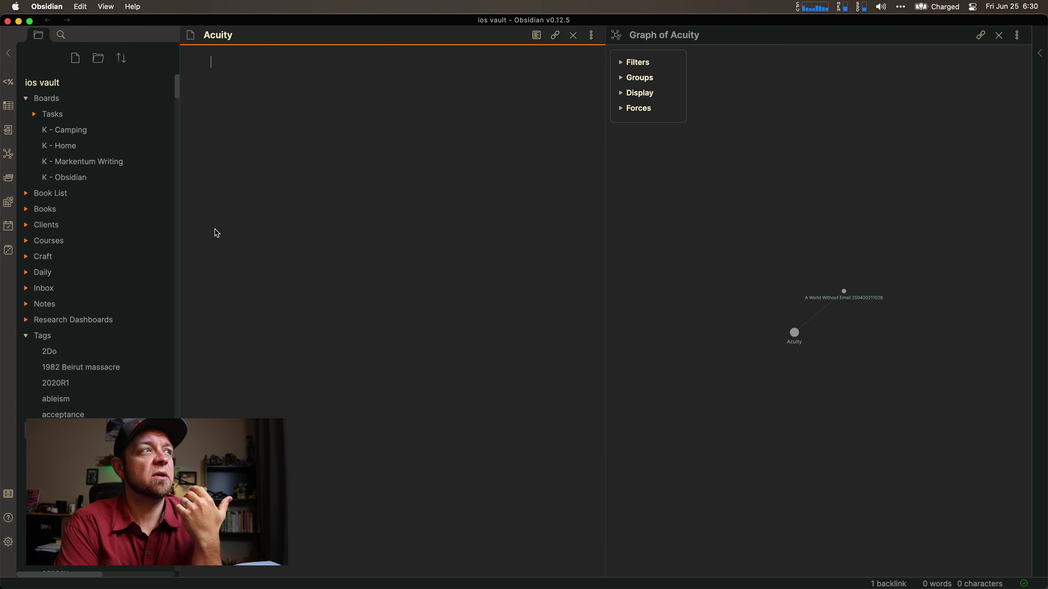
pyautogui.write('#app')
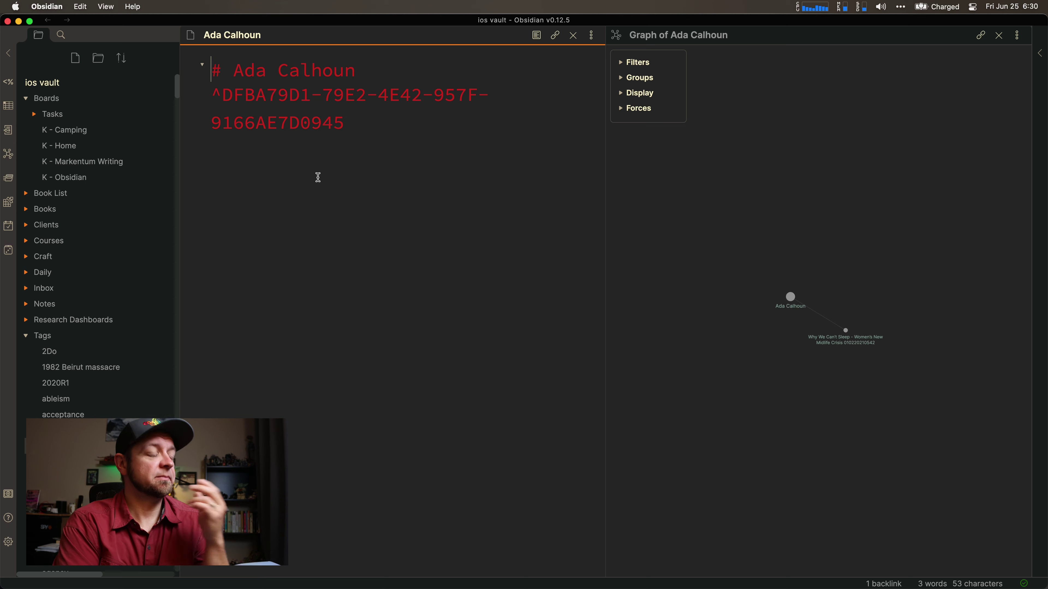
# Replace both author notes' contents with #people, then close the local graph pane
pyautogui.press('super+a')
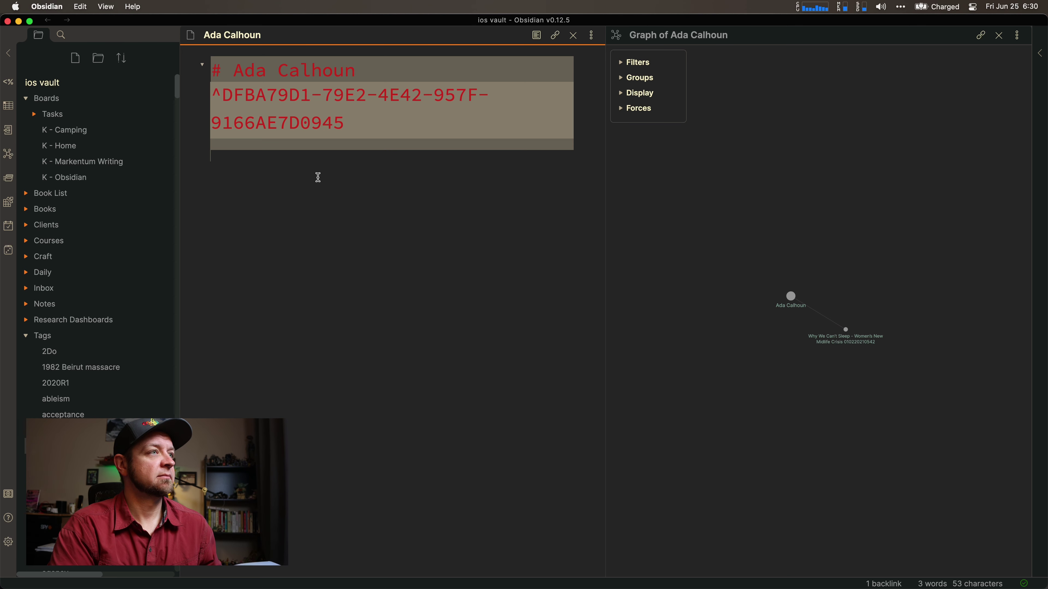
pyautogui.write('#people')
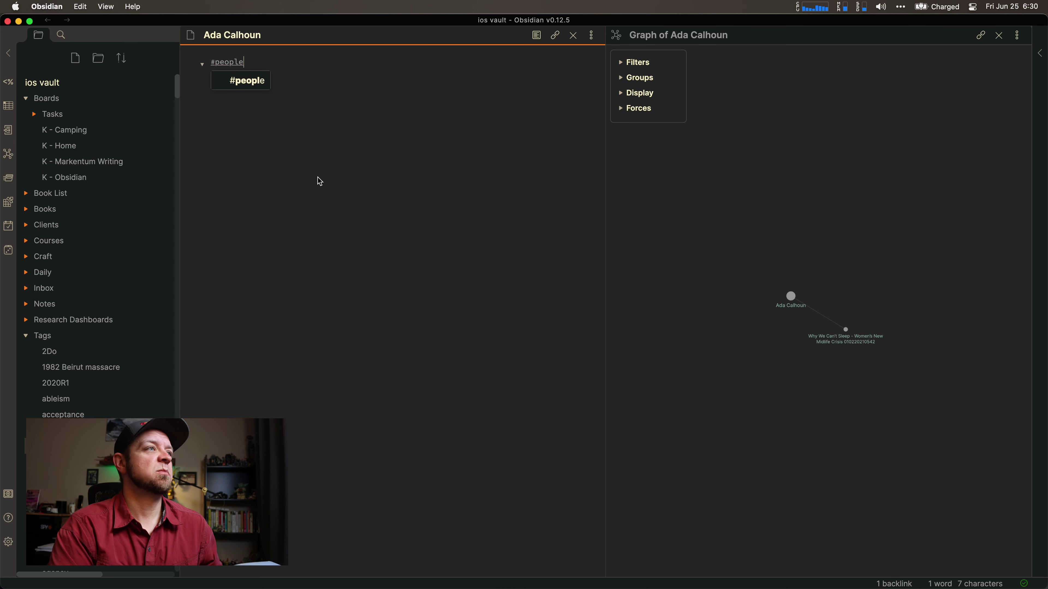
pyautogui.press('Return')
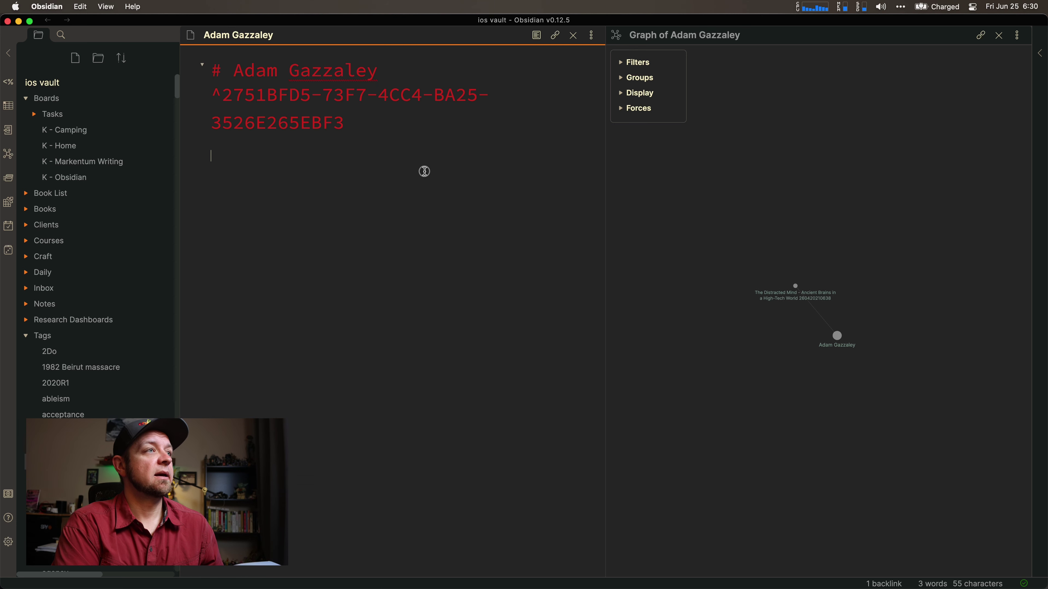
pyautogui.press('super+a')
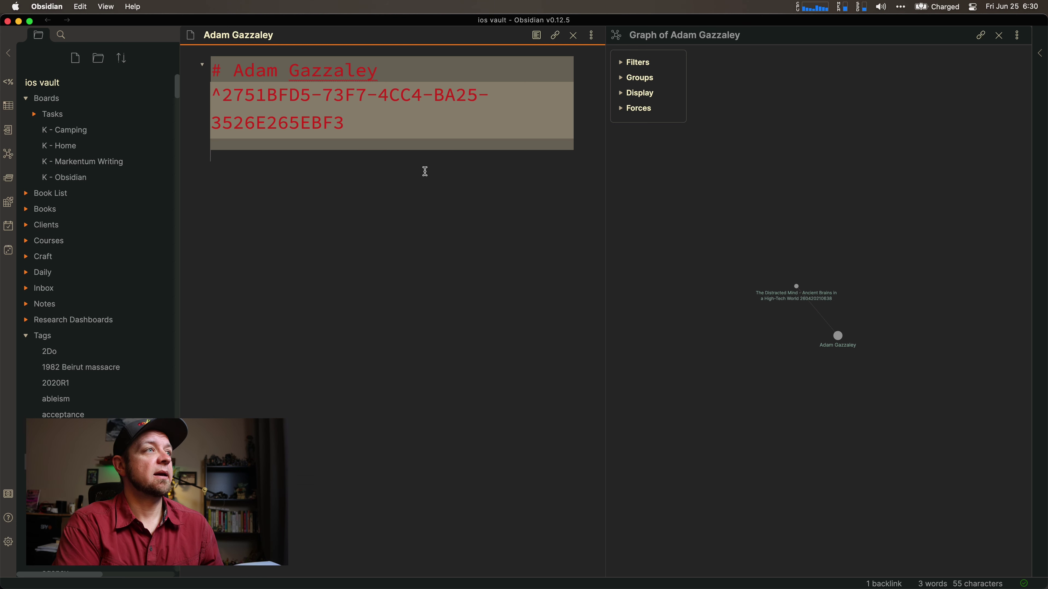
pyautogui.write('#people')
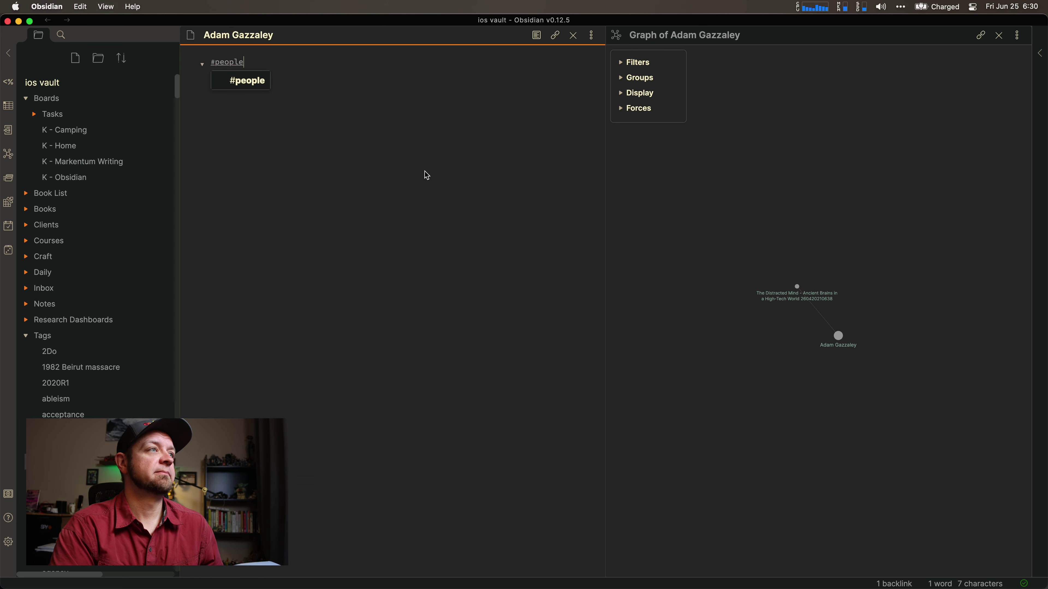
pyautogui.press('Return')
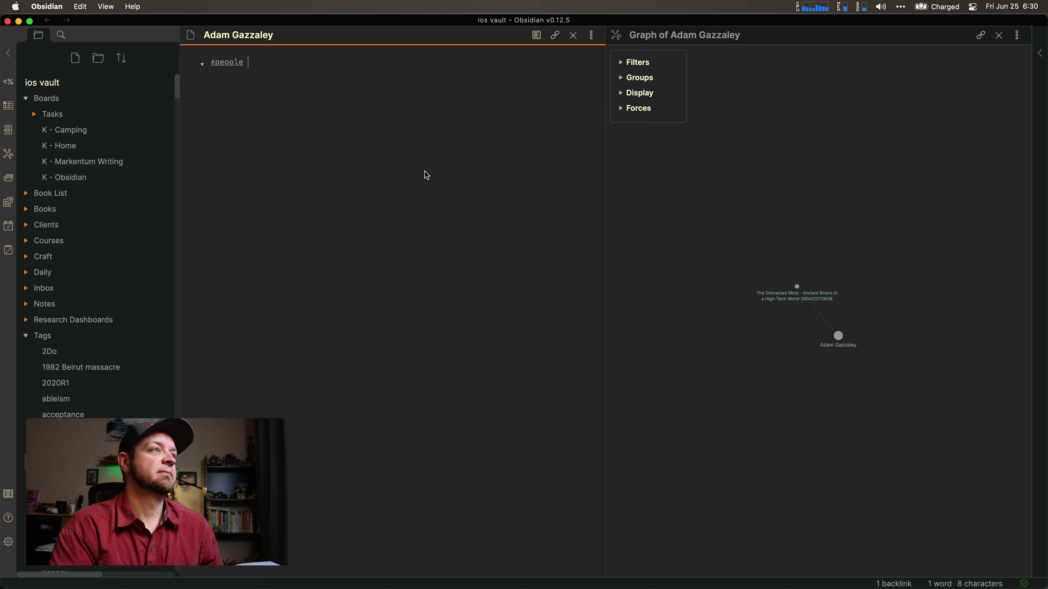
pyautogui.click(999, 36)
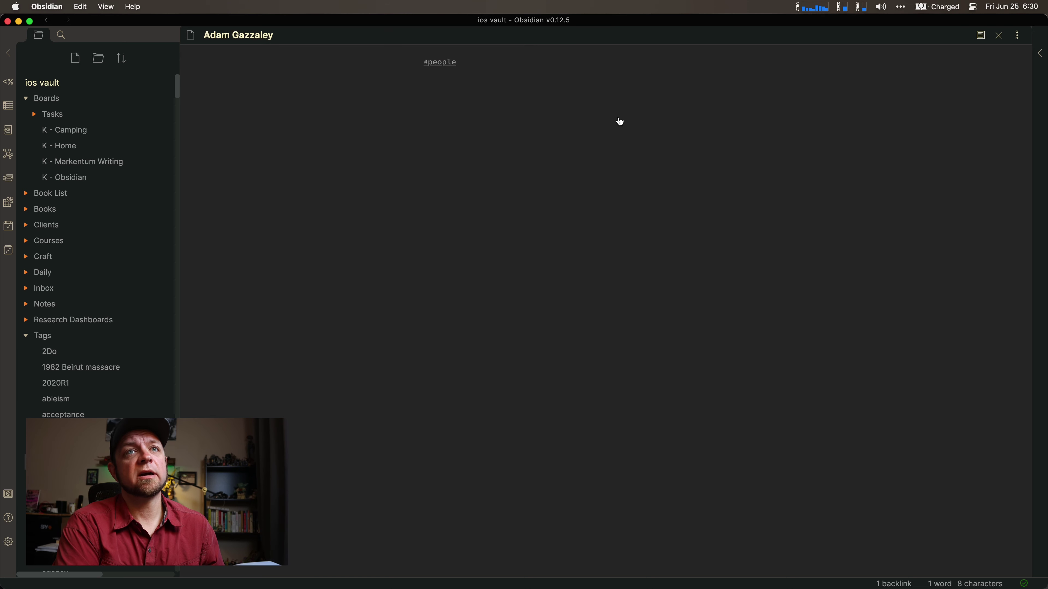
# Open the vault-wide graph with colored #writingidea and #tagnote groups, centred on the community node
pyautogui.click(8, 159)
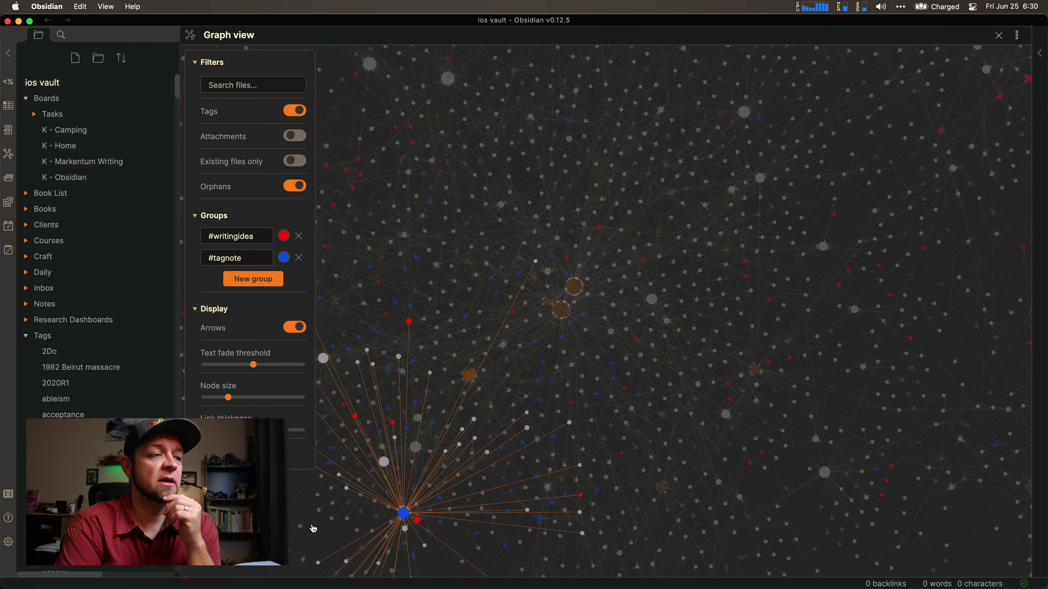
pyautogui.moveTo(384, 463); pyautogui.dragTo(606, 246)
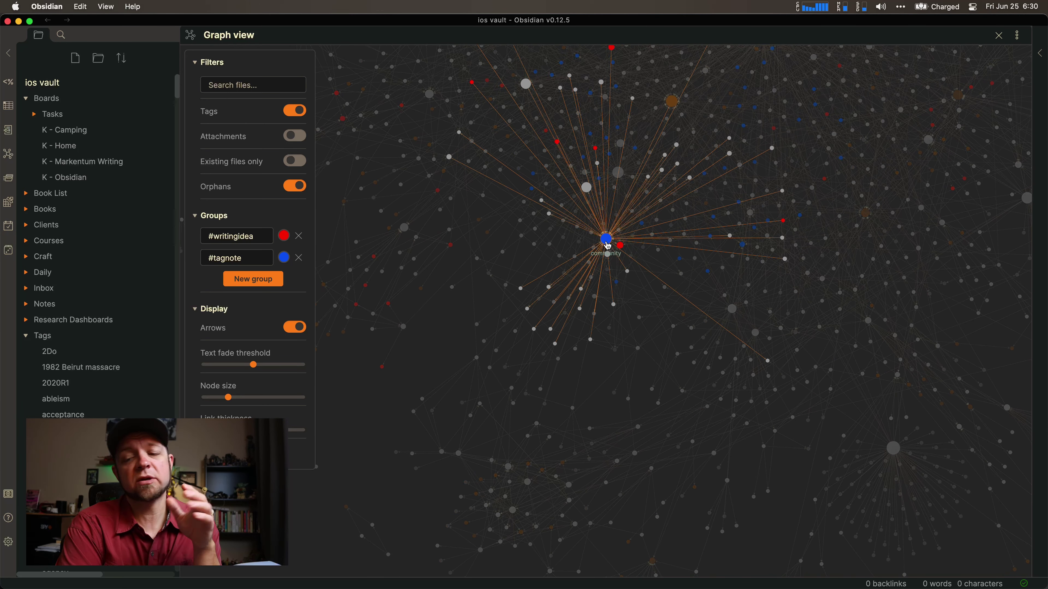